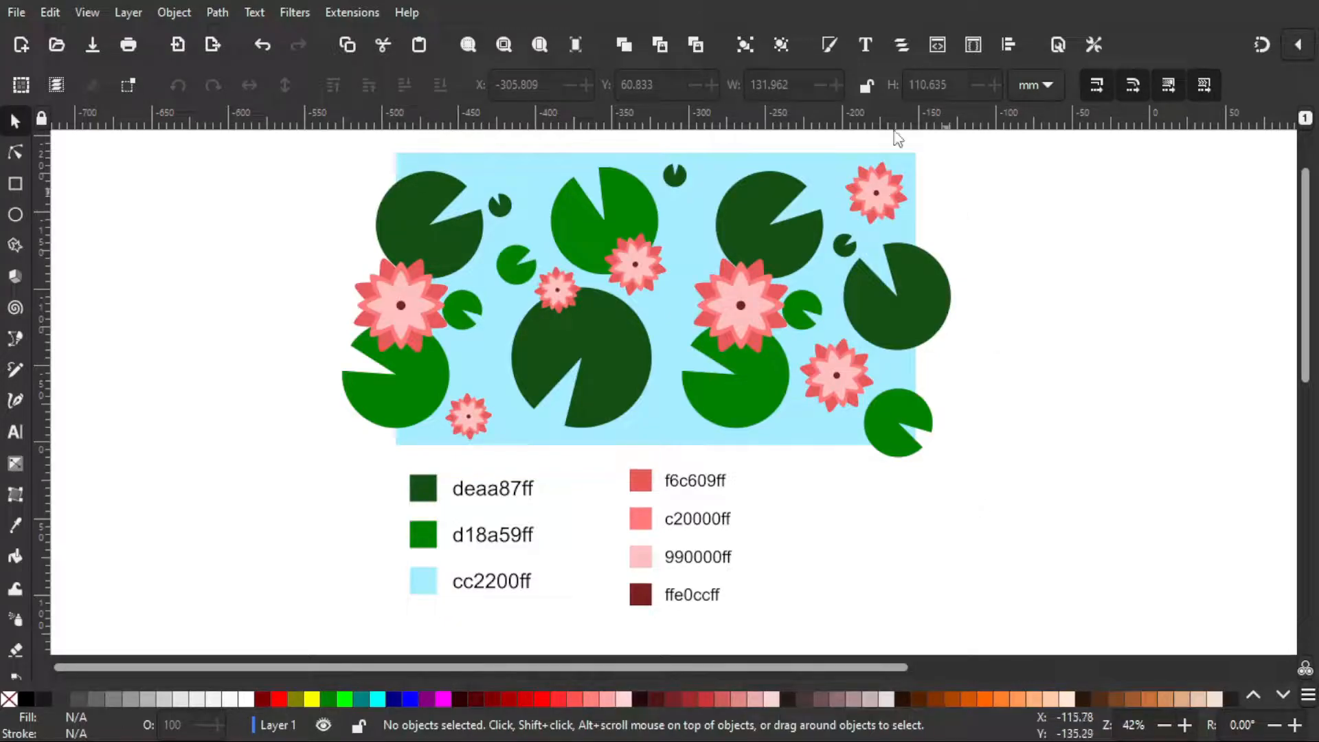
Open the Fill and Stroke and the Align and Distribute dialogs.
click(822, 43)
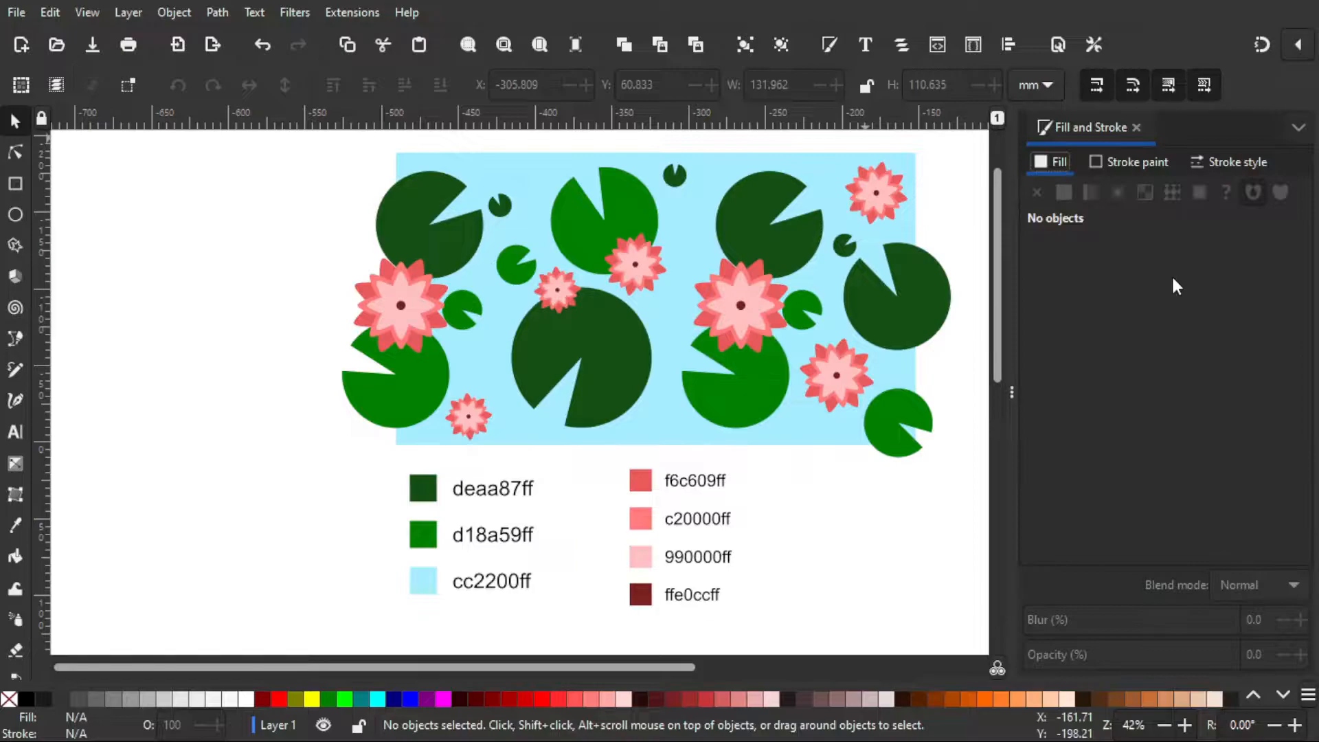
click(1017, 43)
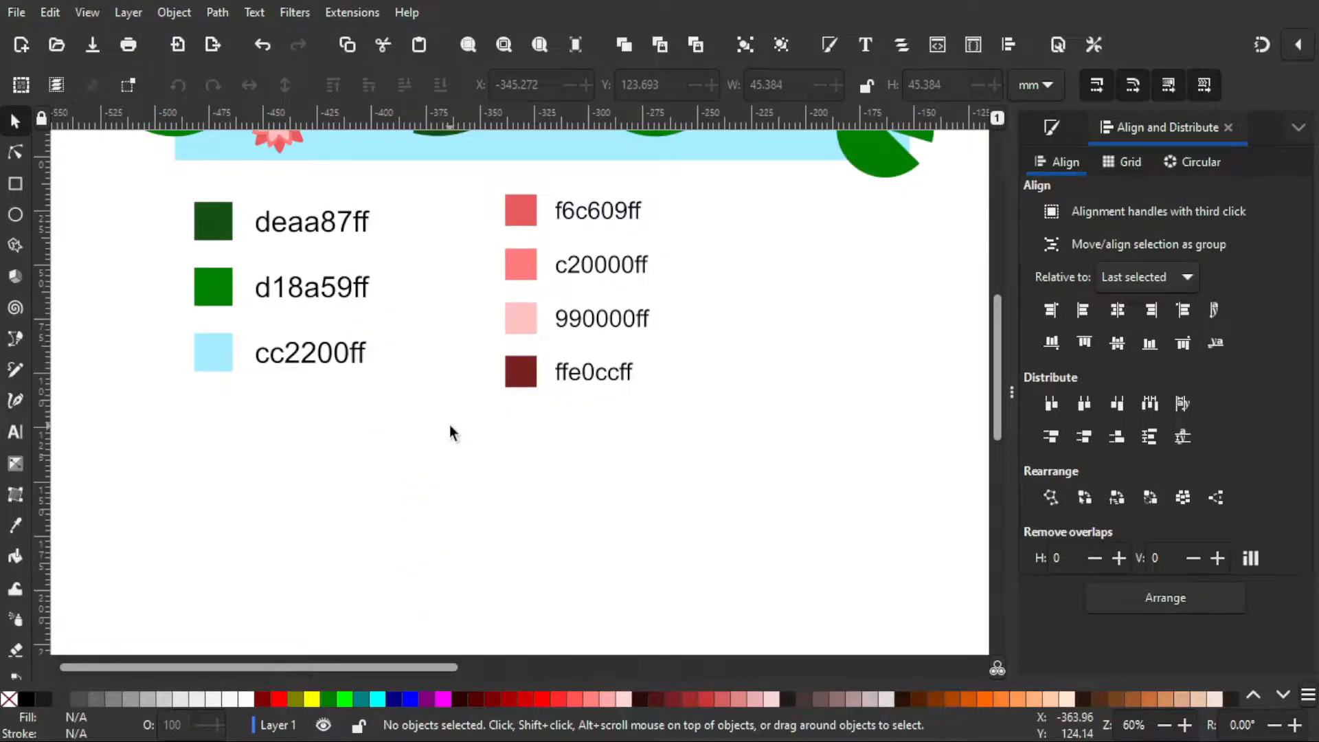
Draw a yellow circle about 50 mm in diameter in the empty area below the colour swatches.
click(15, 215)
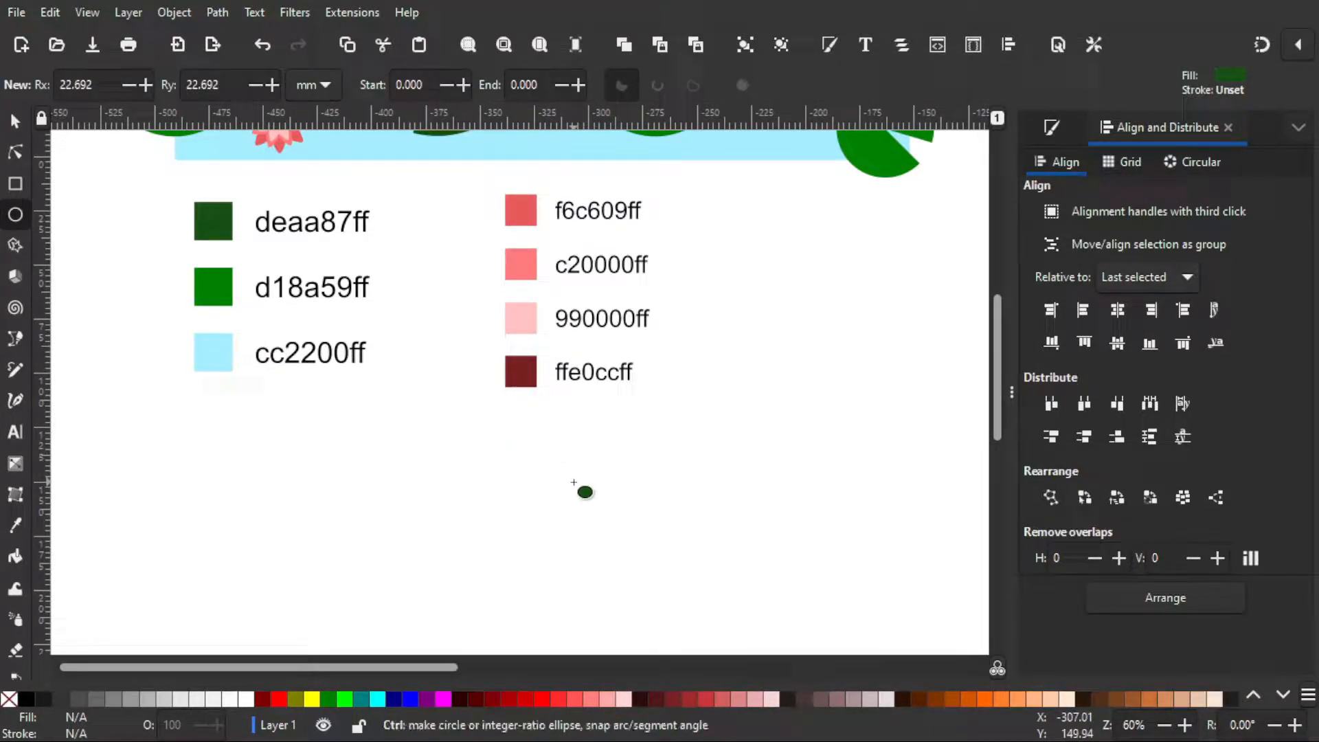
drag(534, 438, 595, 503)
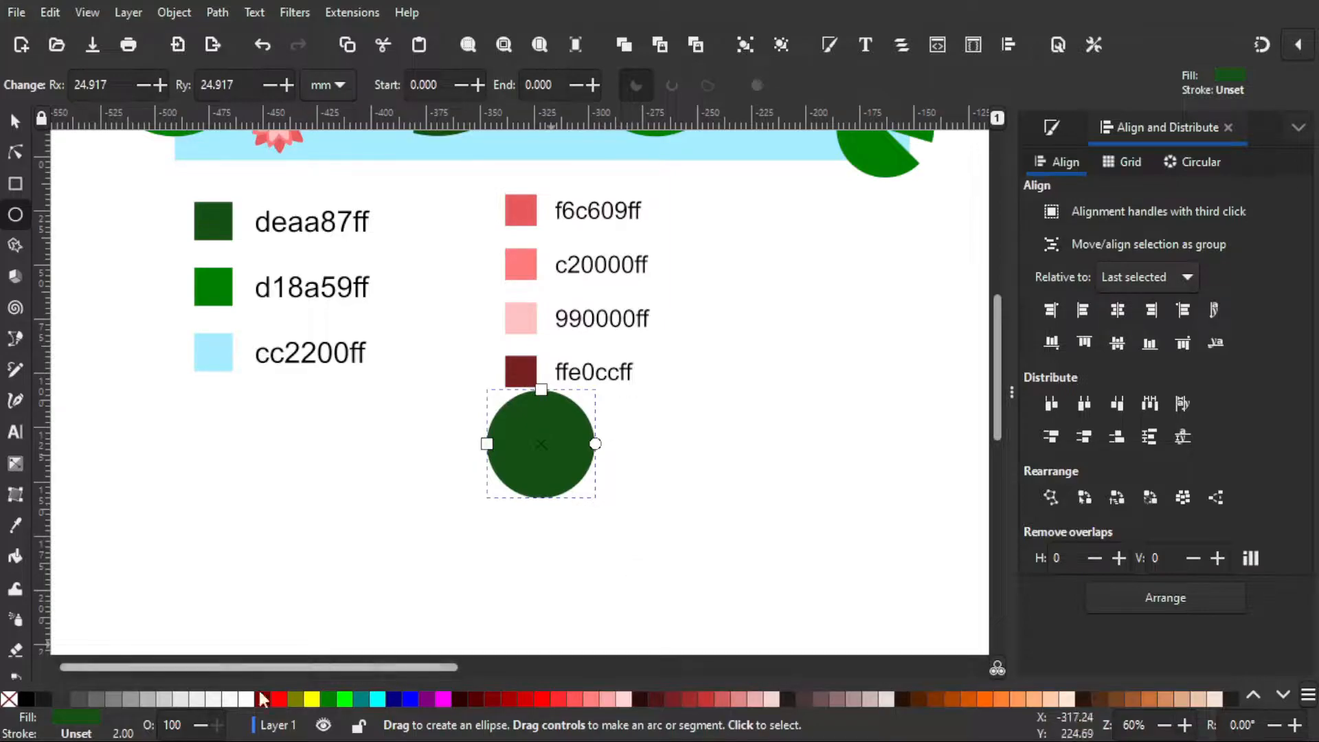
click(312, 698)
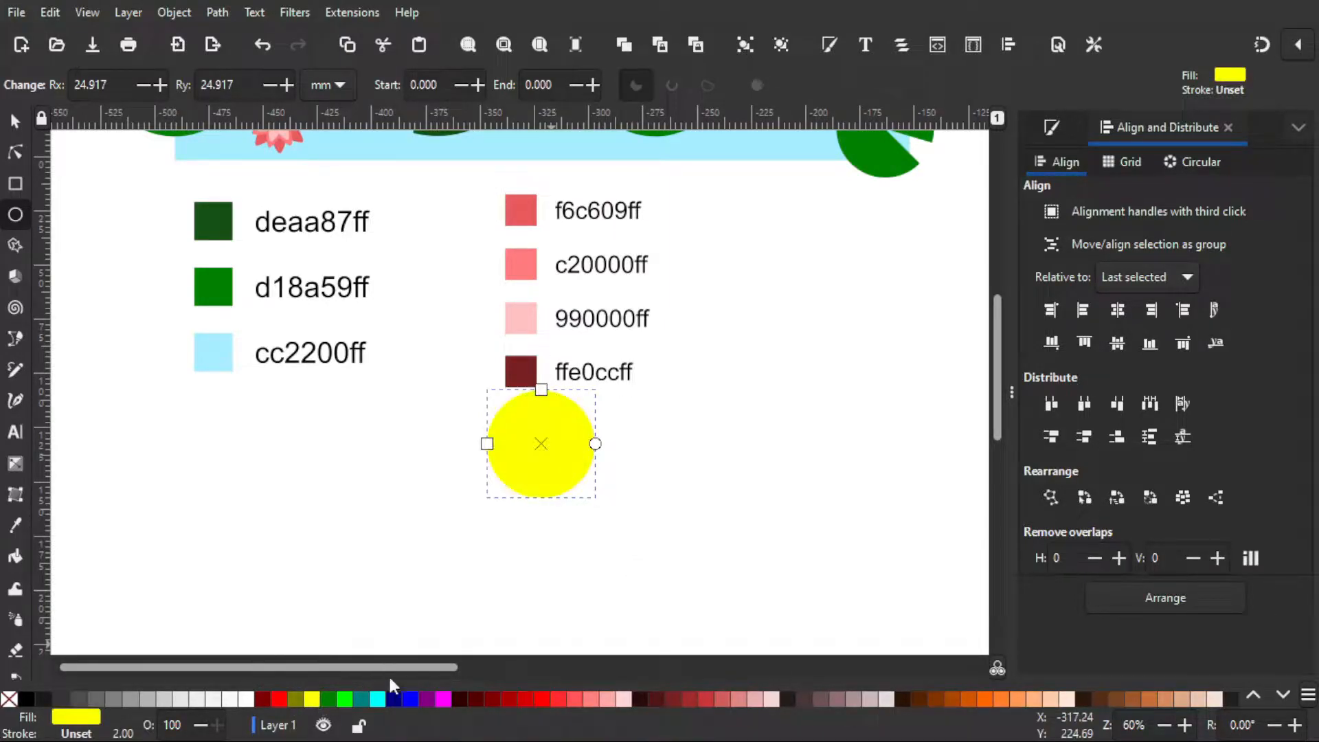
click(15, 121)
drag(550, 446, 563, 493)
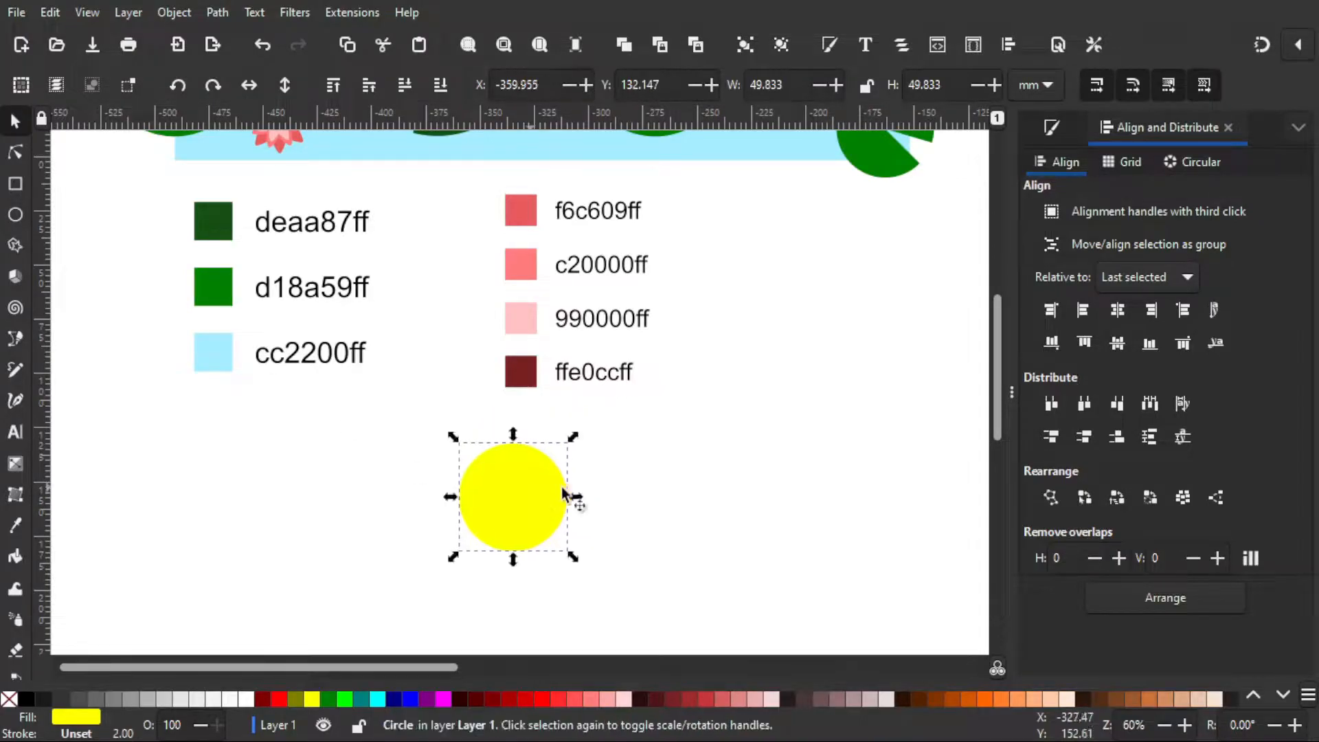
click(650, 481)
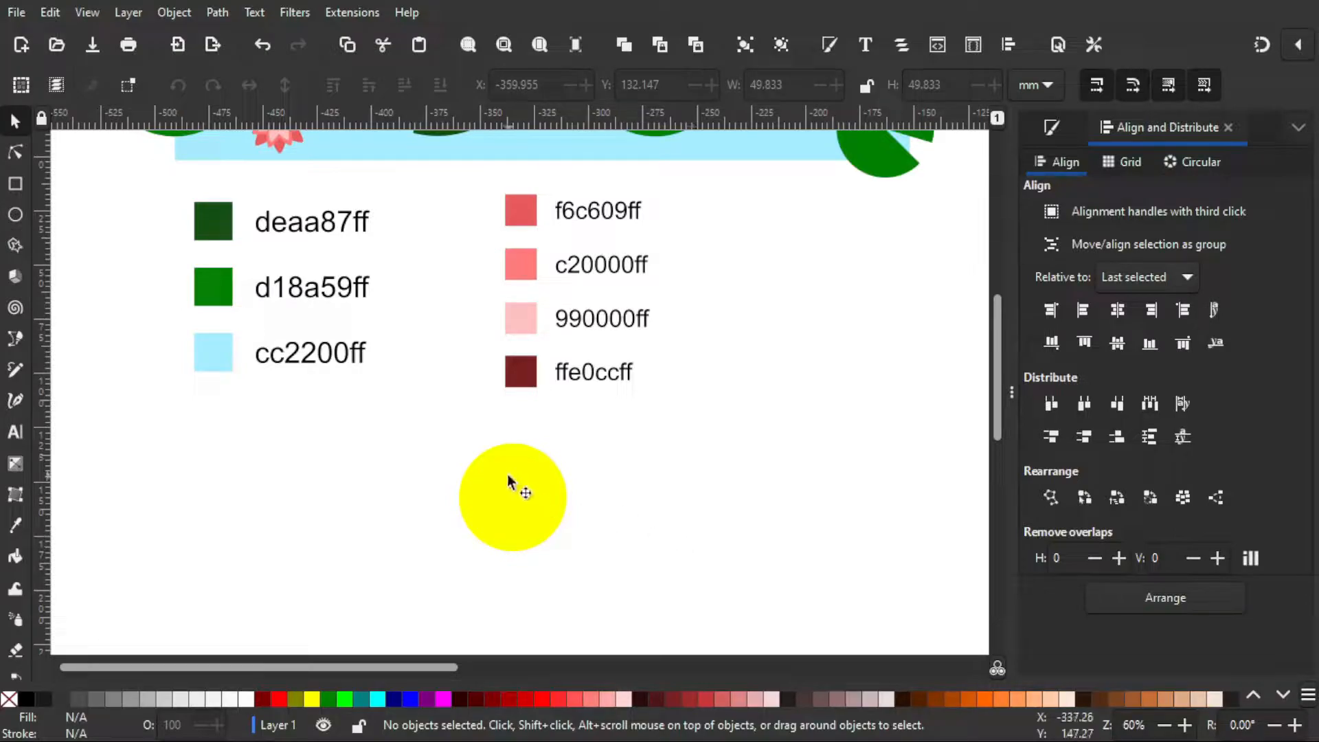
Turn the yellow circle into a pie slice with a narrow wedge cut out, ending at about 329°.
click(523, 492)
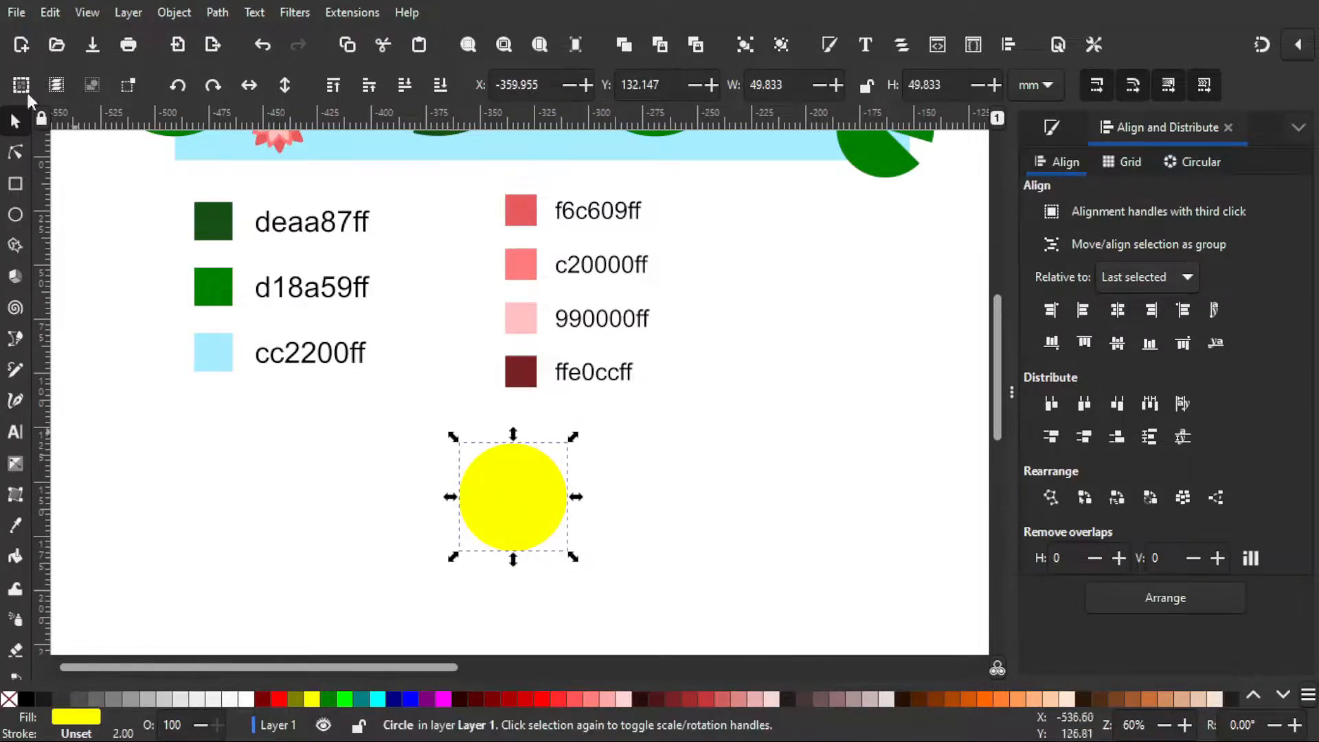
click(15, 216)
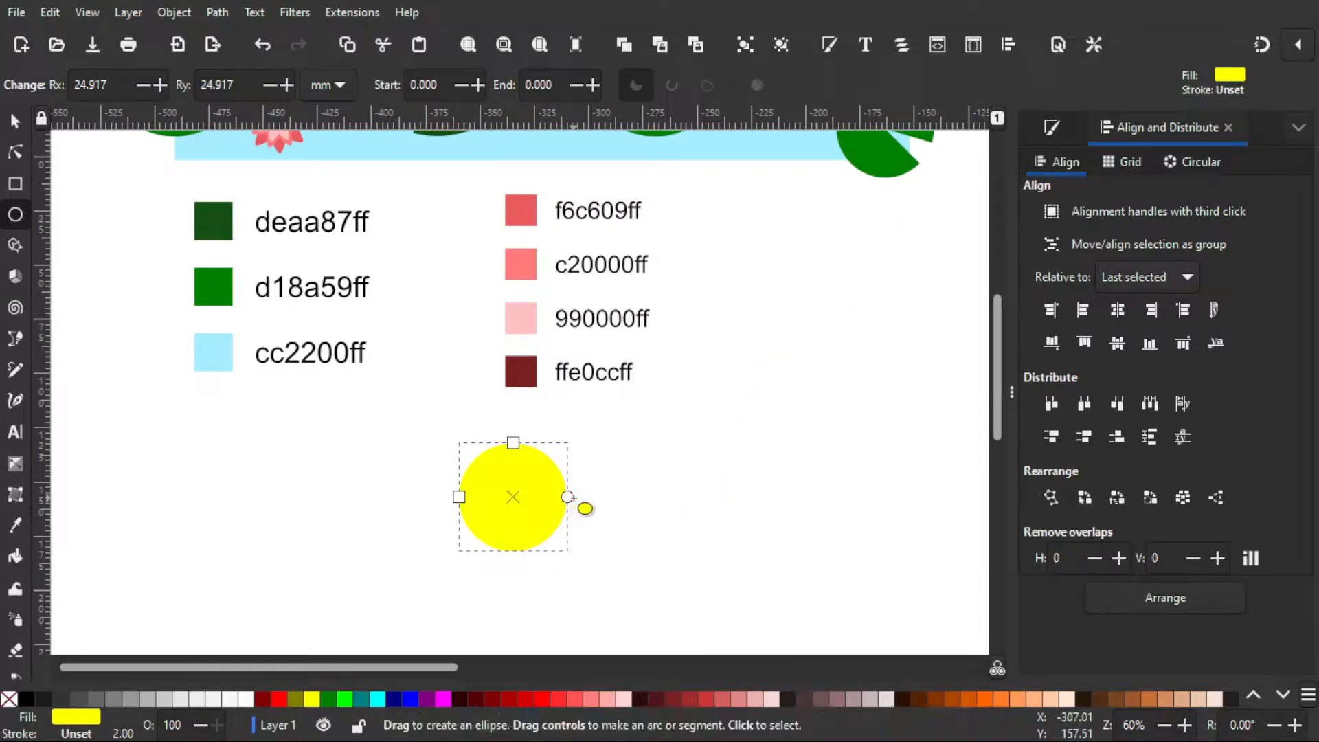
drag(567, 497, 638, 423)
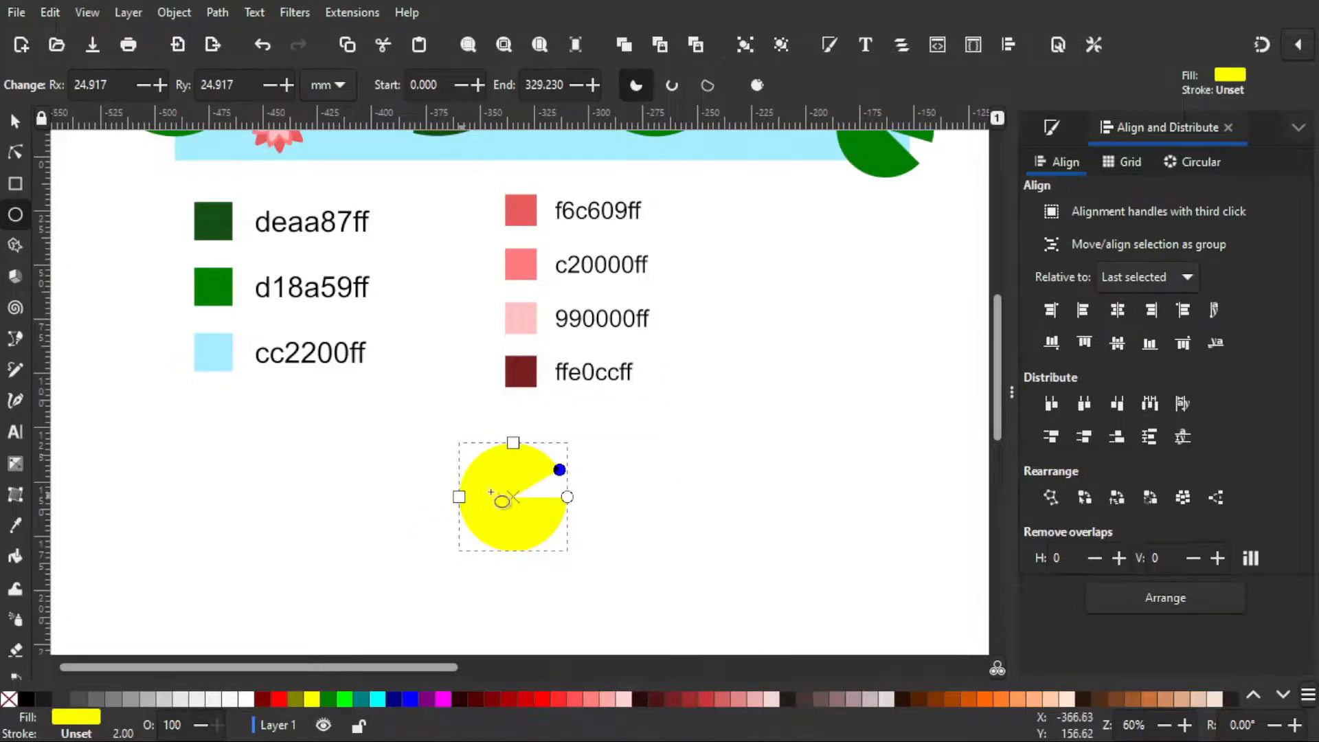
Try the yellow shape as an open arc and return it to a slice ending at about 327°.
drag(559, 469, 505, 443)
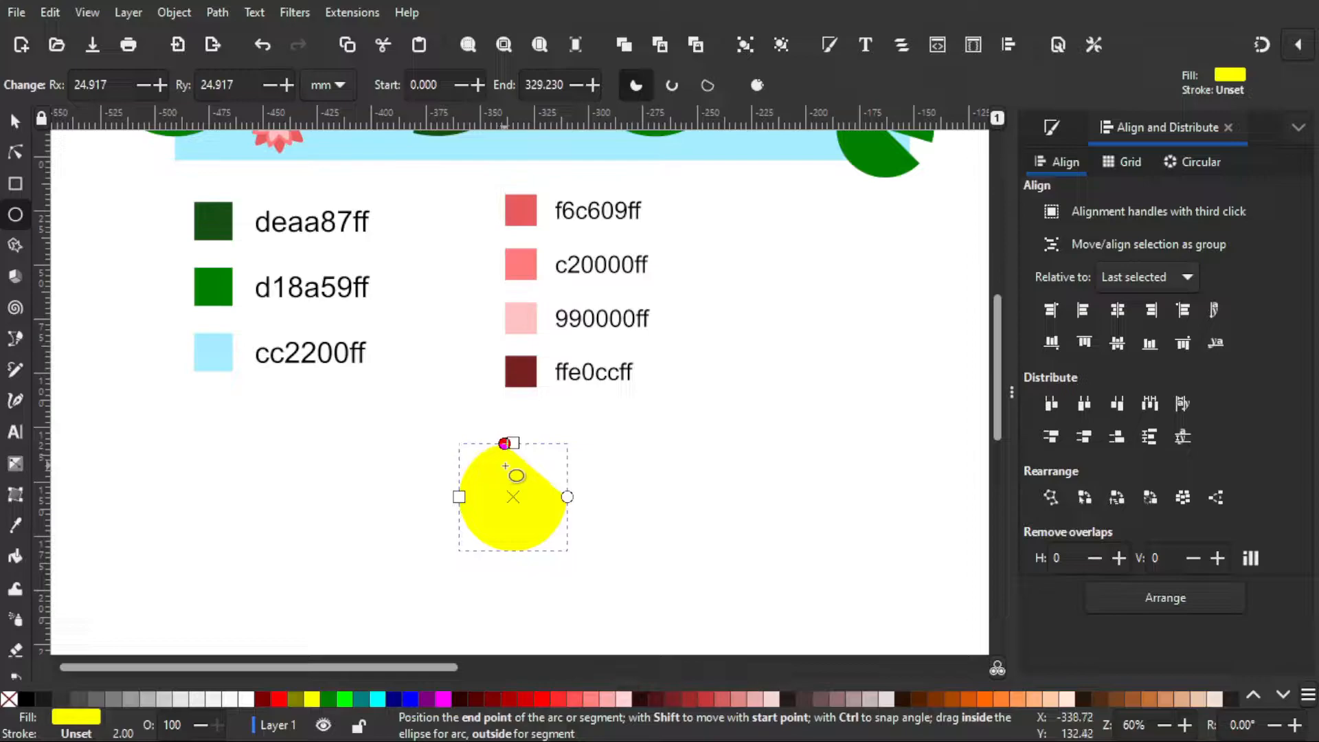
click(661, 87)
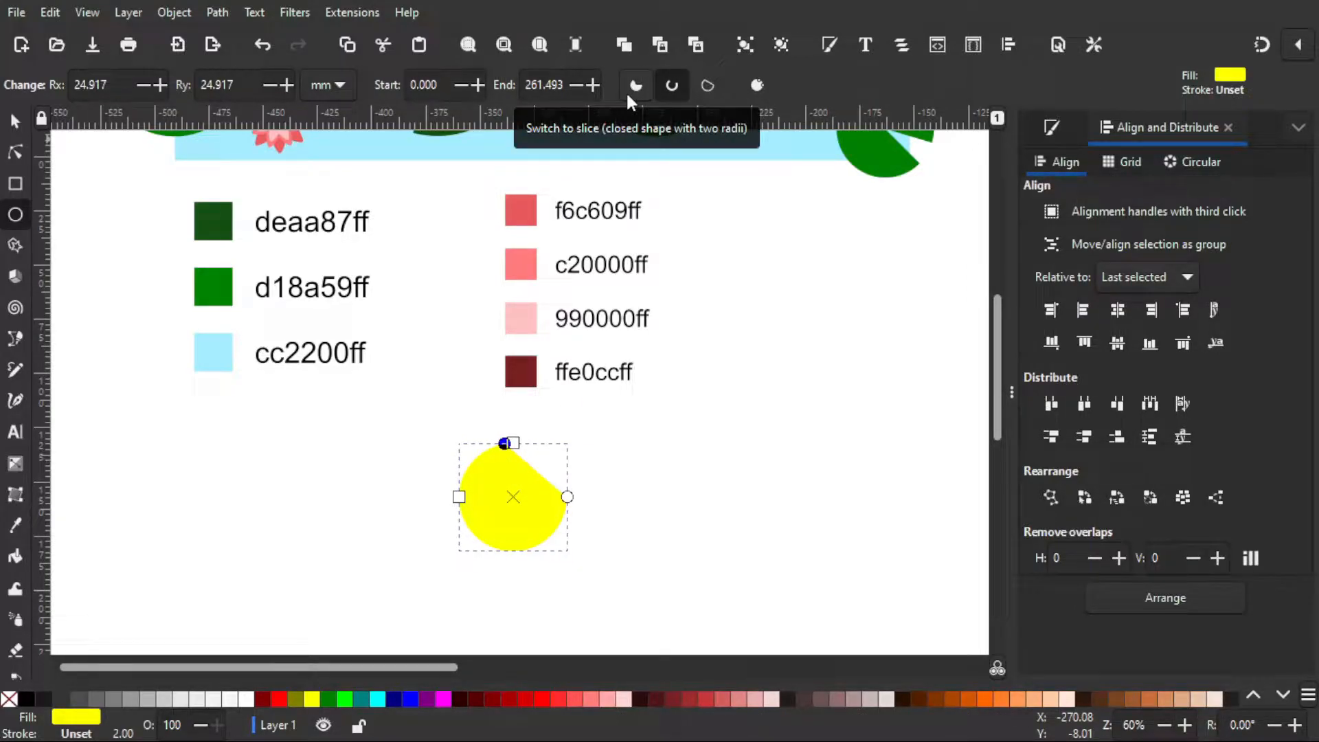
click(628, 95)
drag(505, 443, 573, 456)
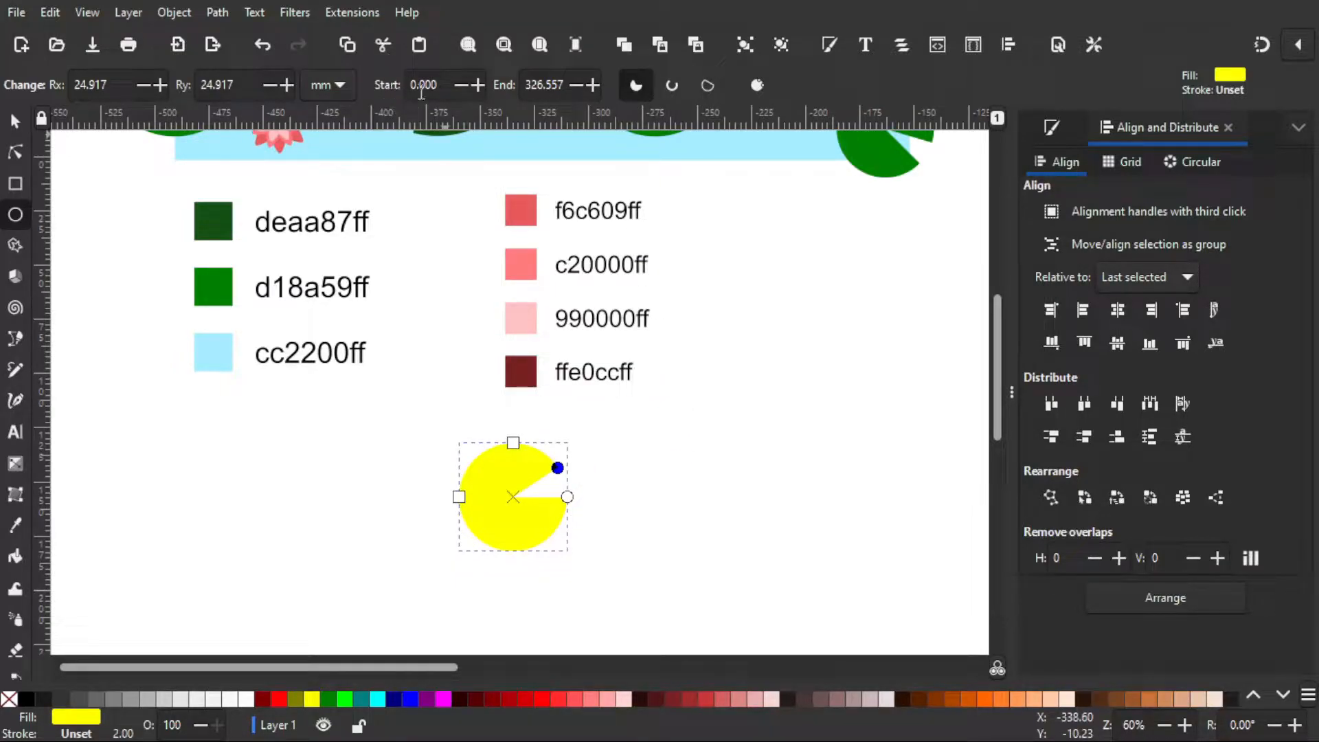
Set the yellow slice's end angle to 325° and deselect it.
drag(563, 86, 551, 87)
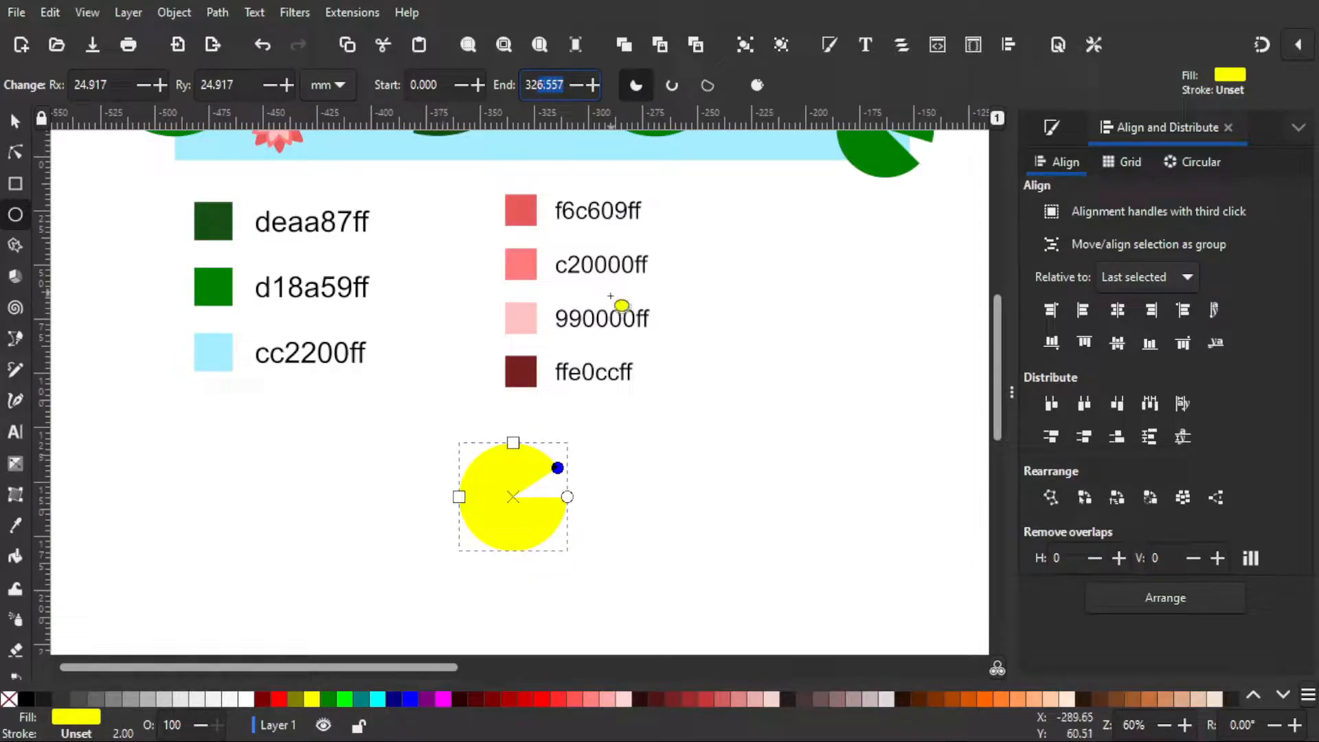
text(5)
key(Return)
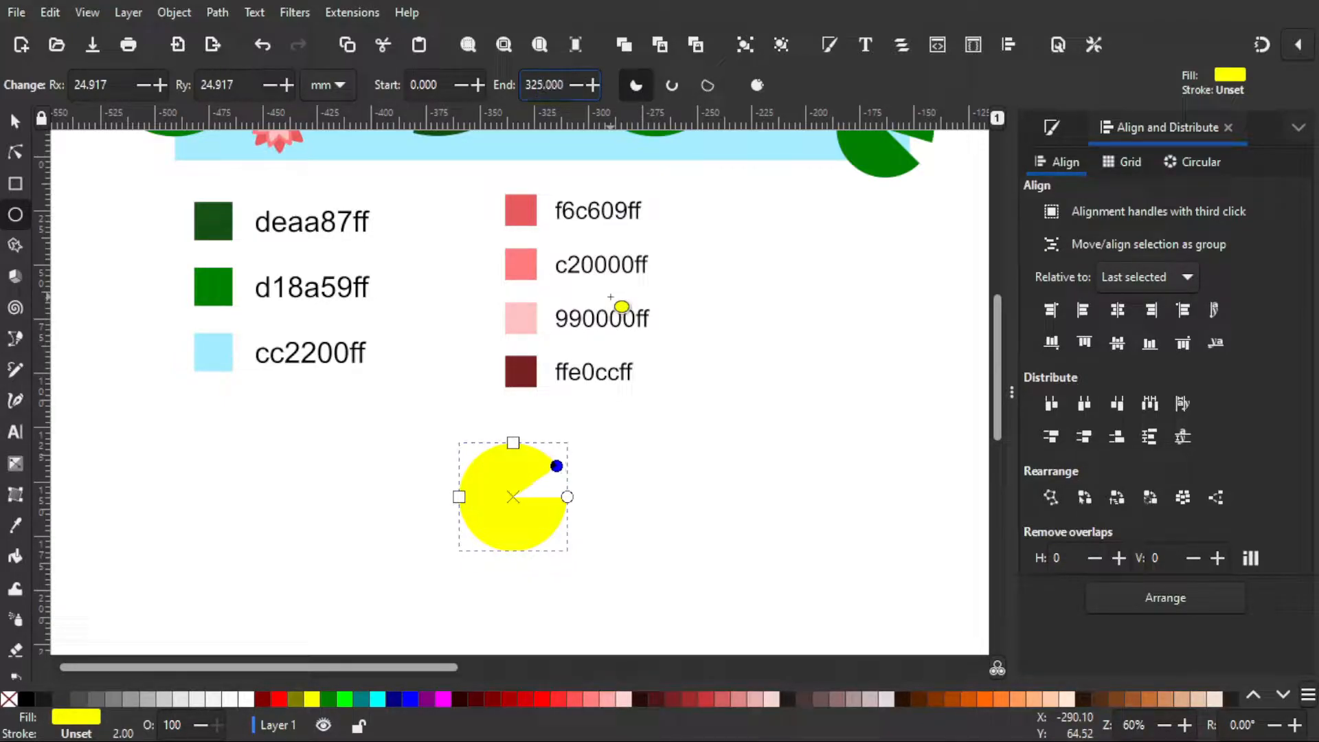
click(14, 122)
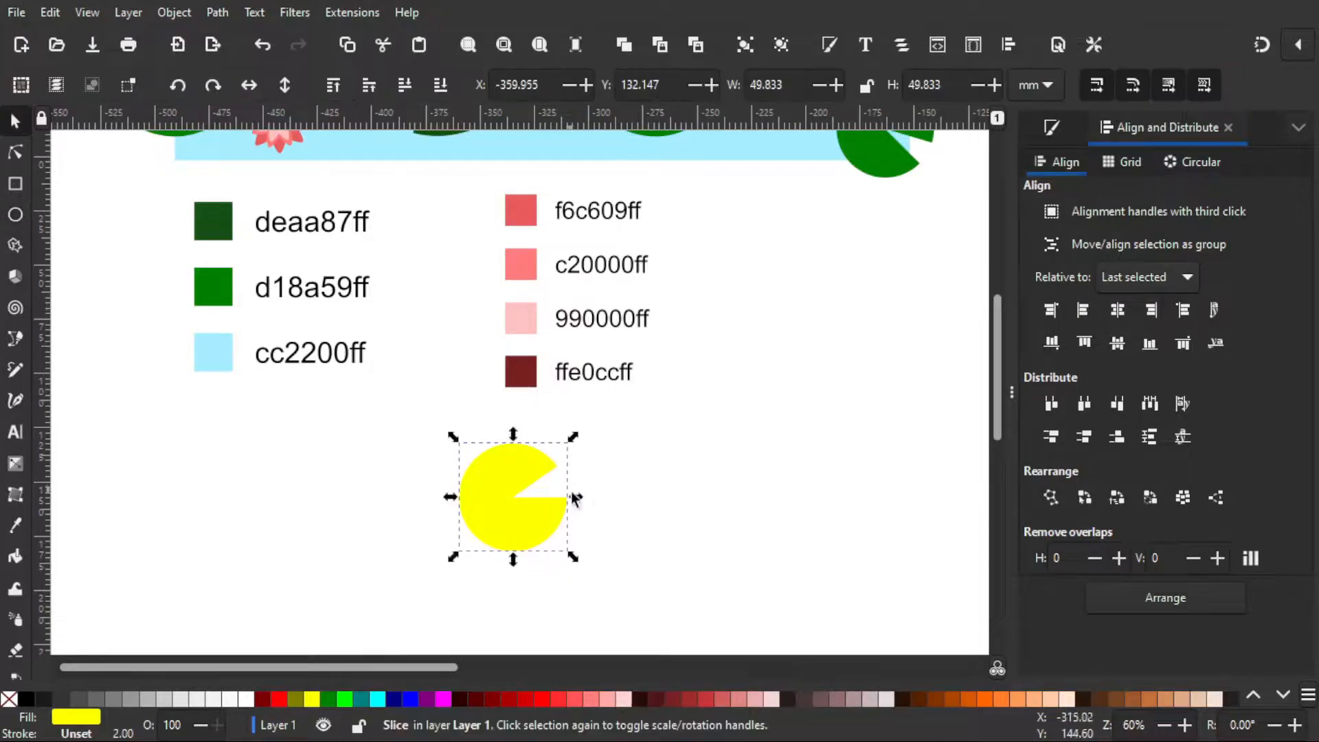
click(753, 534)
Draw a four-cornered polygon with 0.600 rounding, about 73 mm across, to the upper right of the yellow slice.
scroll(702, 553, right, 5)
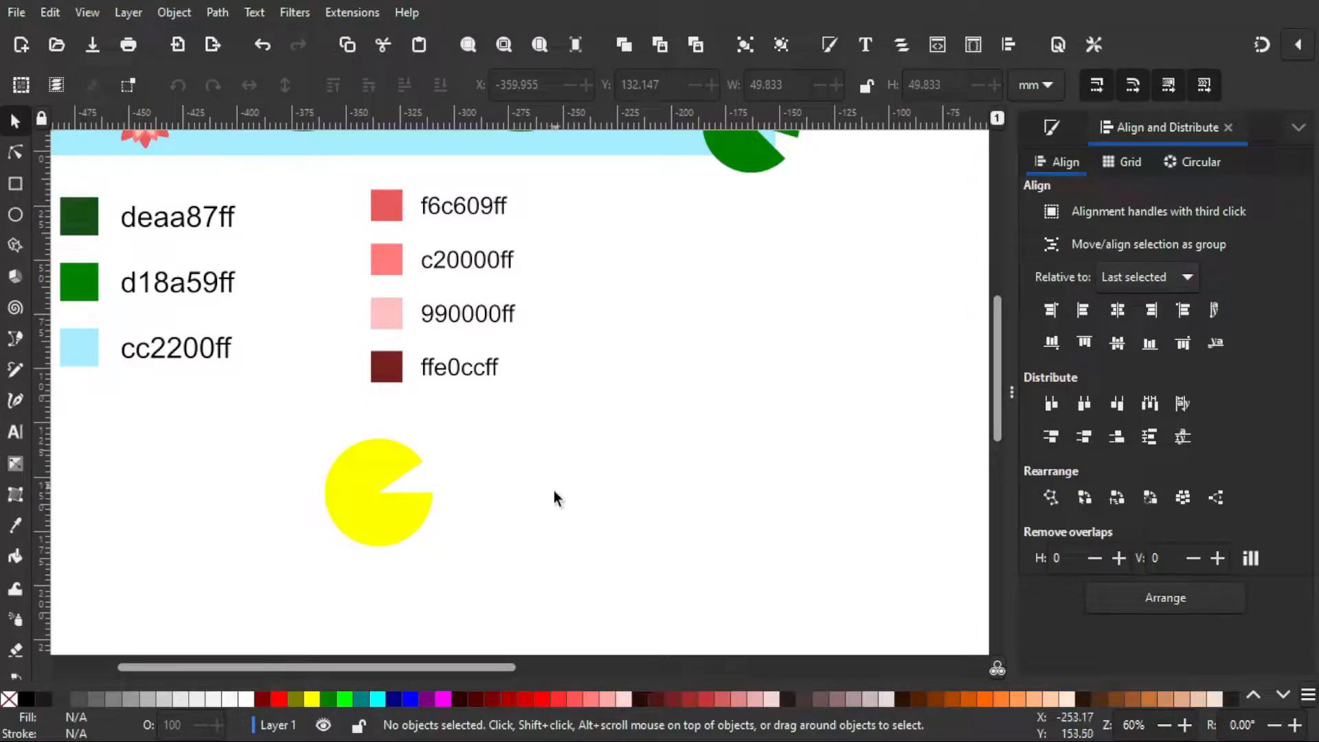
click(13, 249)
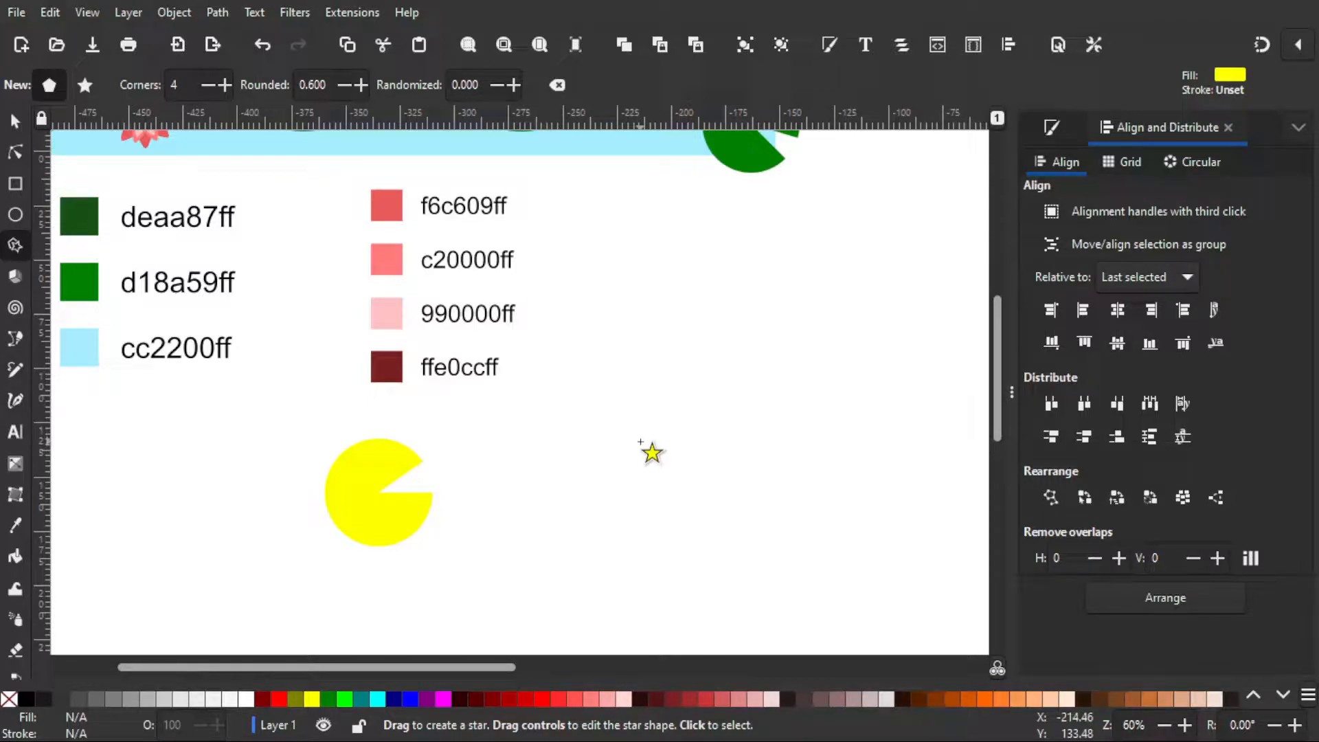
key(ctrl)
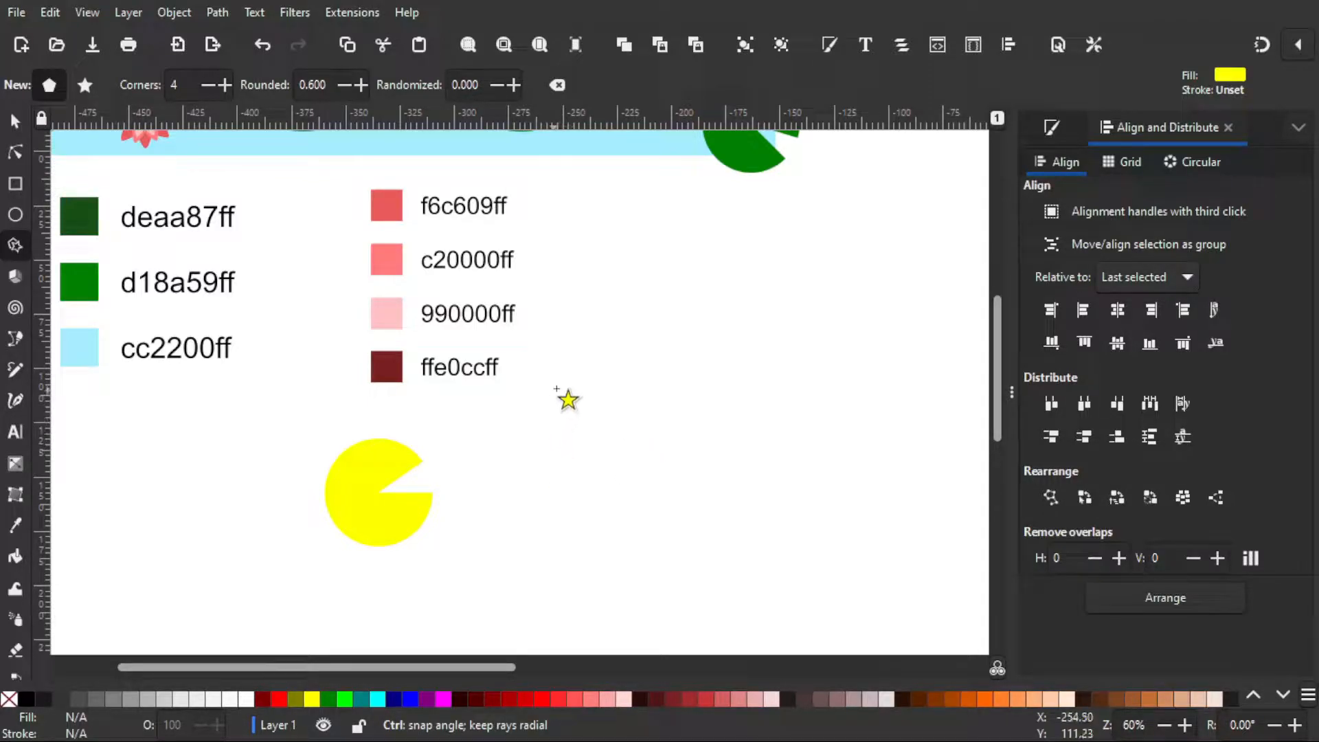
mouse_move(568, 376)
mouse_down()
mouse_move(574, 421)
mouse_move(611, 431)
mouse_up()
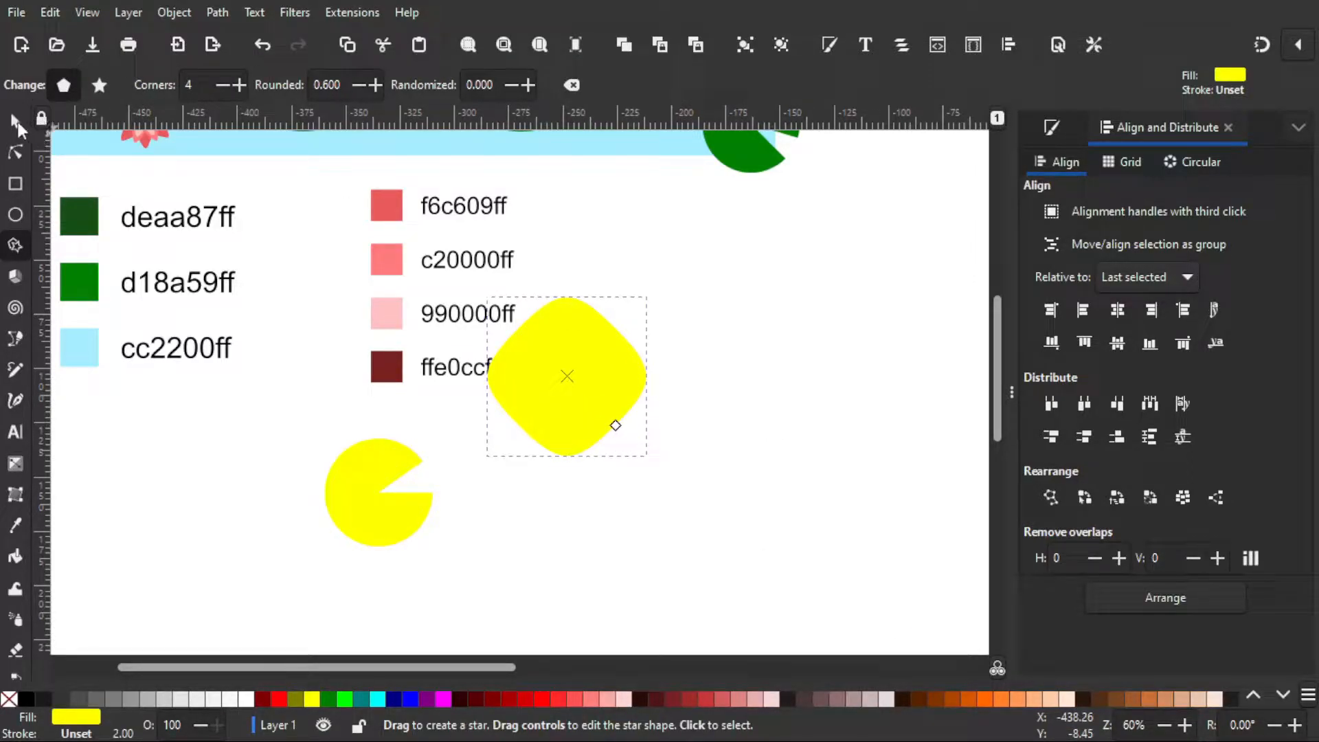
Squeeze the polygon into a petal about 35 mm wide and move it clear of the colour swatches.
click(13, 123)
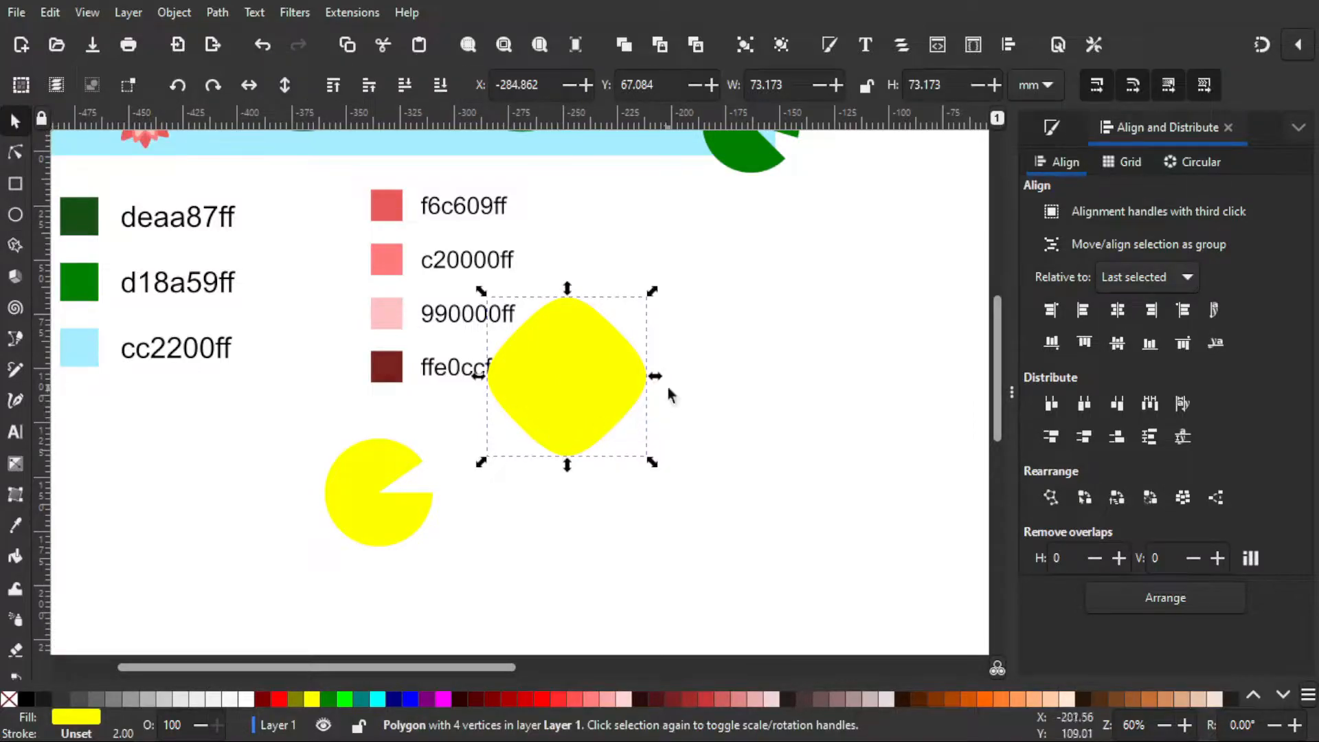
drag(656, 382, 576, 385)
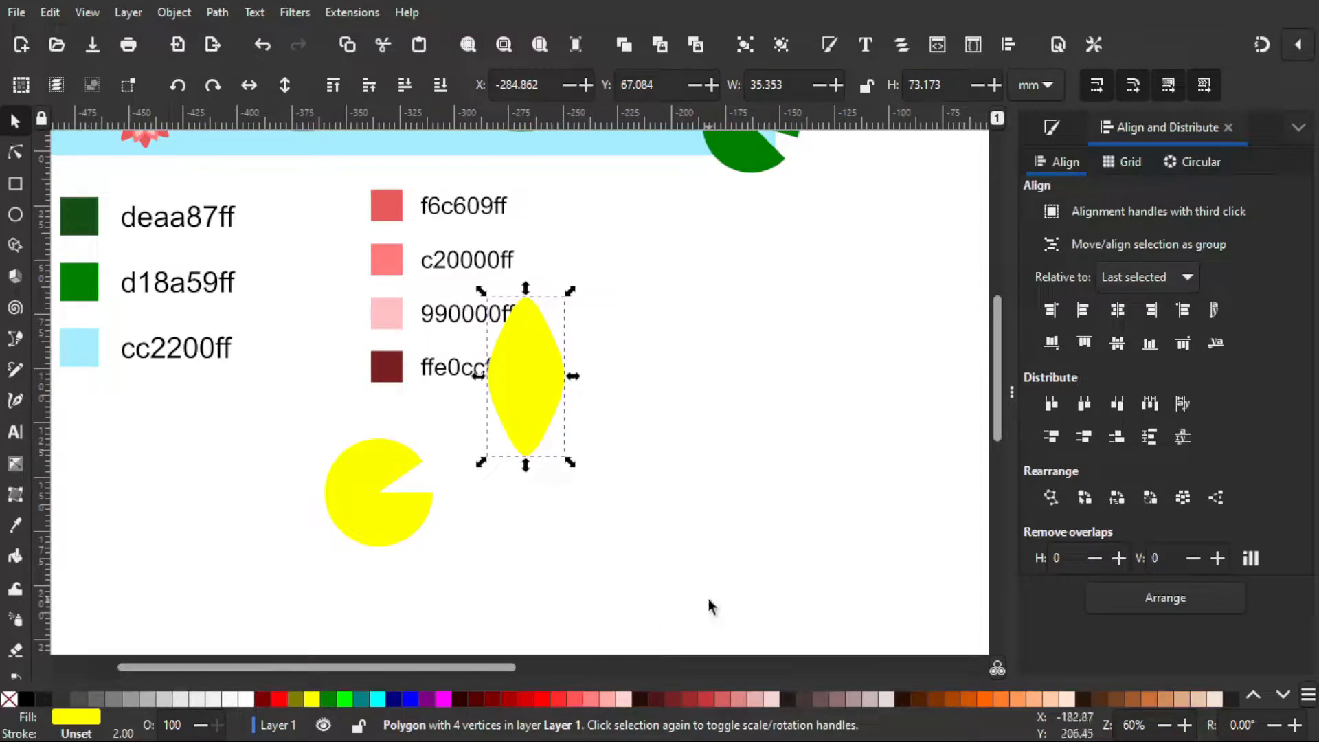
drag(519, 399, 604, 468)
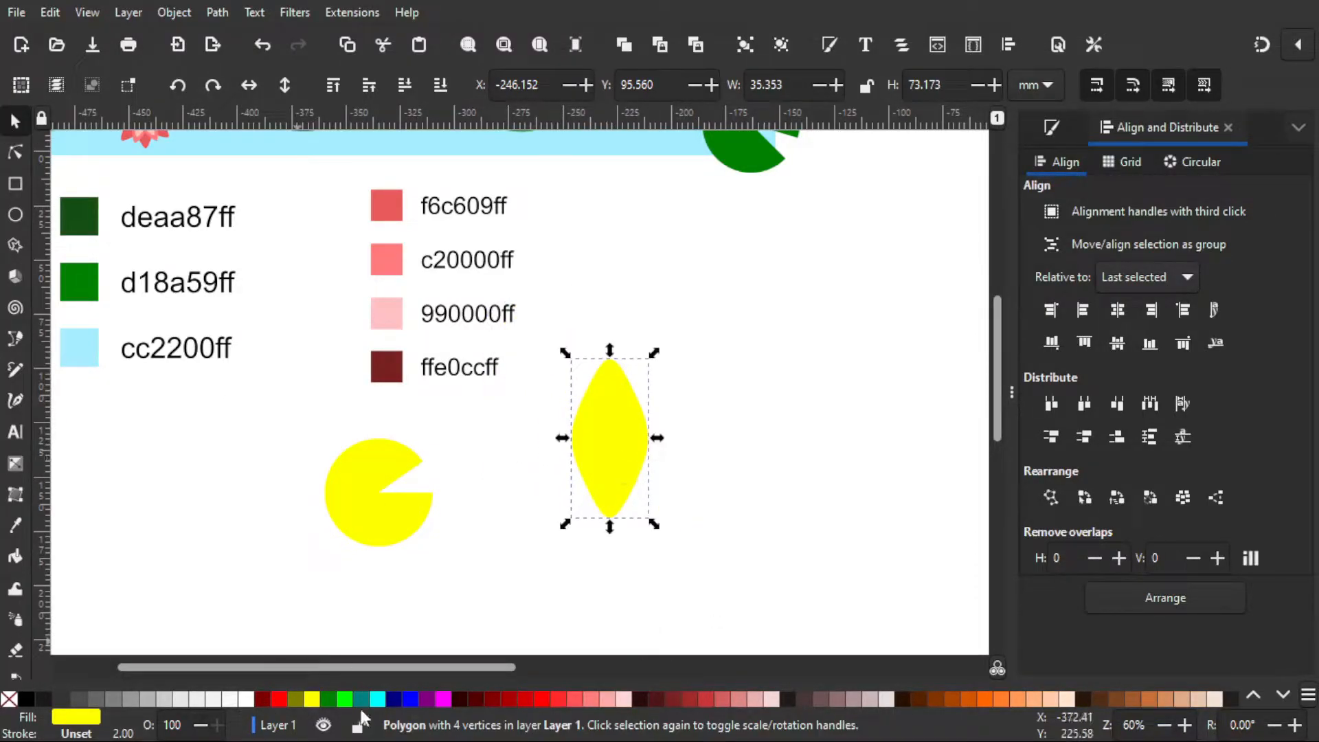
Fill the petal shape with red and deselect it.
click(278, 701)
scroll(721, 543, right, 3)
scroll(722, 543, down, 2)
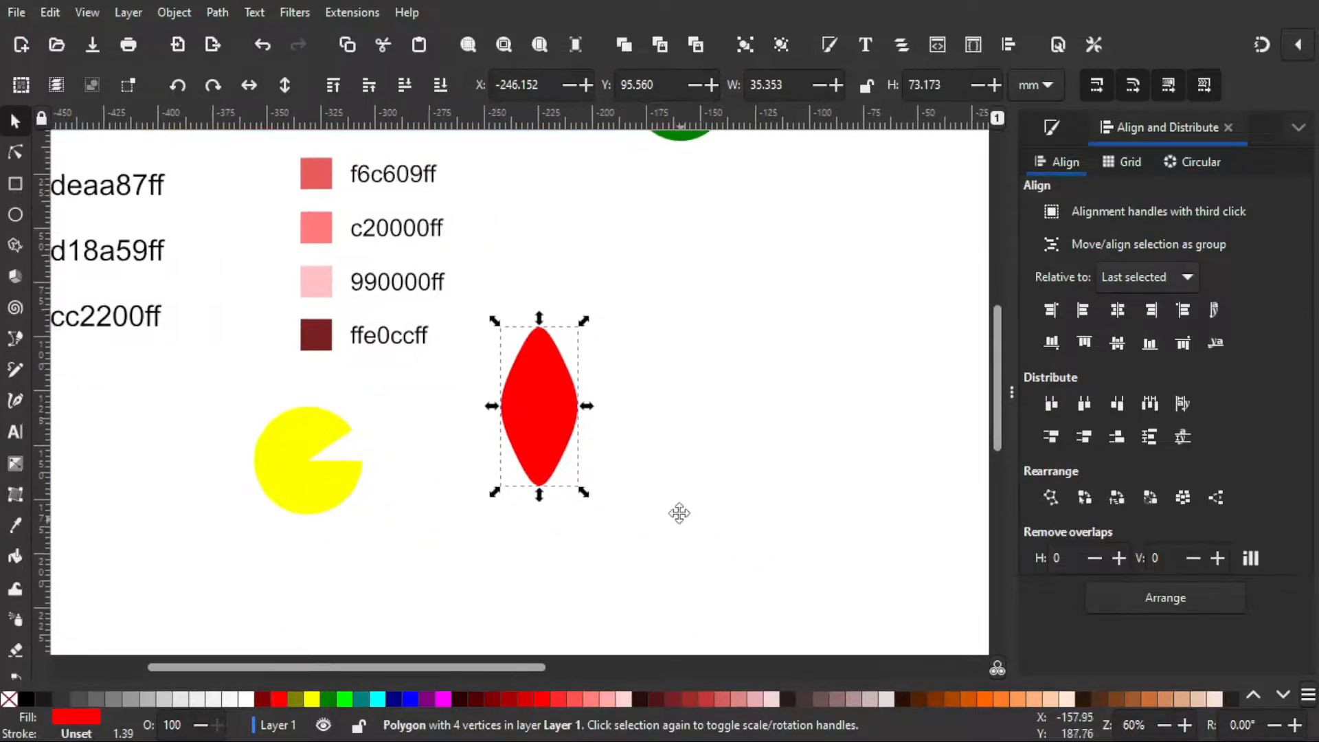
scroll(511, 522, down, 3)
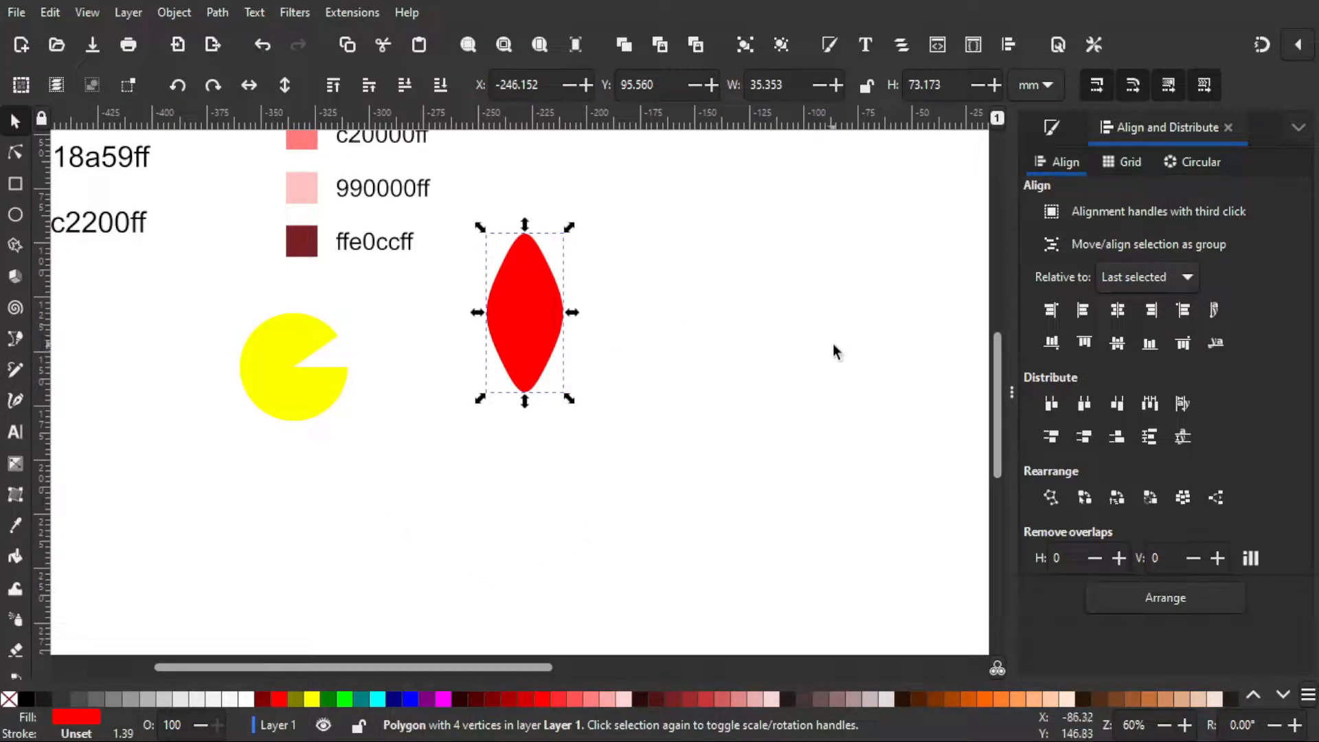
click(730, 426)
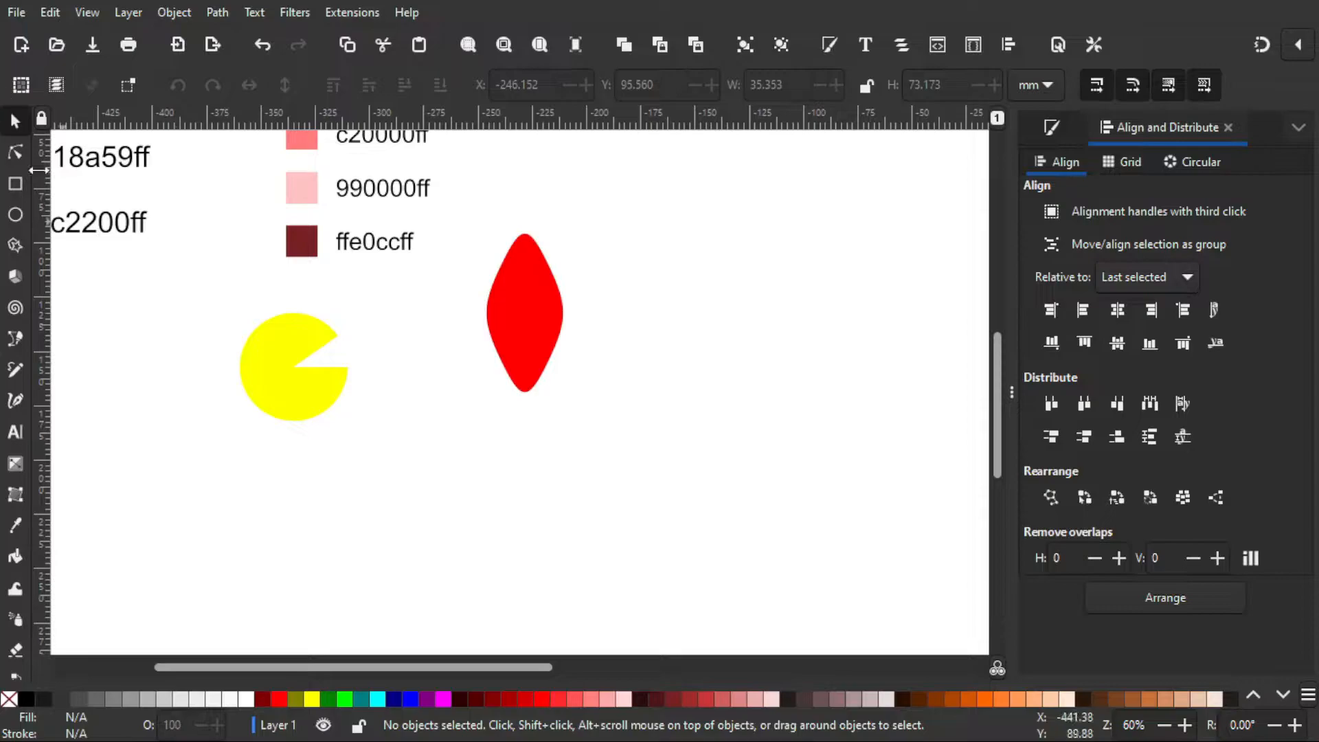
click(537, 341)
click(405, 439)
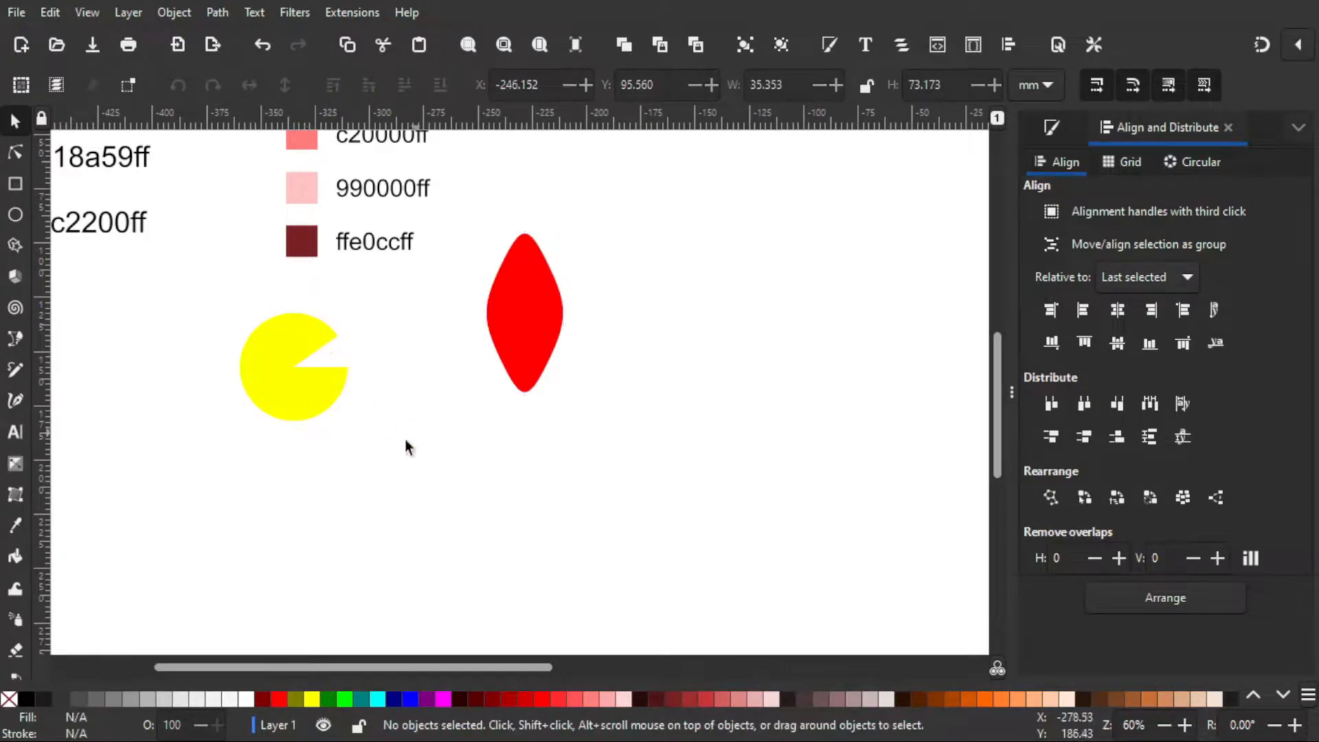
Draw a small whole circle about 12 mm in diameter just below the petal's lower tip.
click(16, 216)
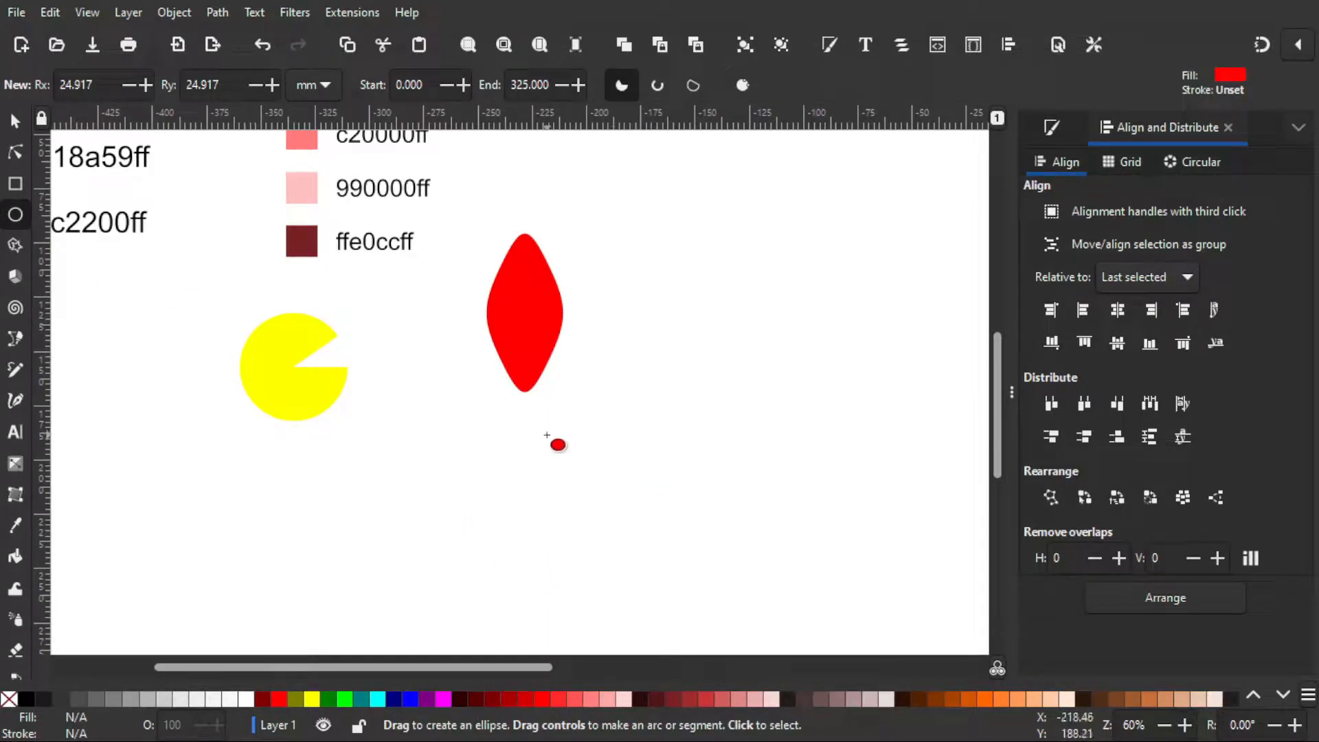
drag(507, 405, 531, 431)
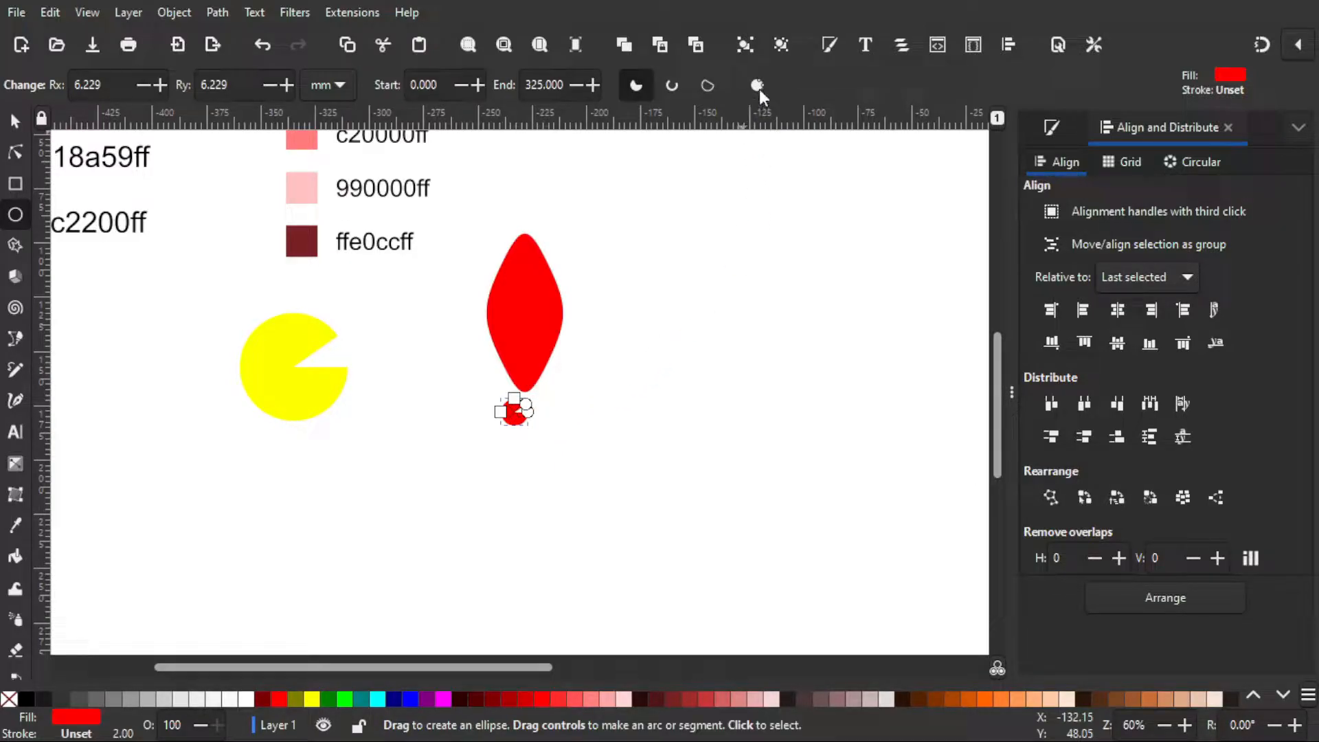
click(758, 85)
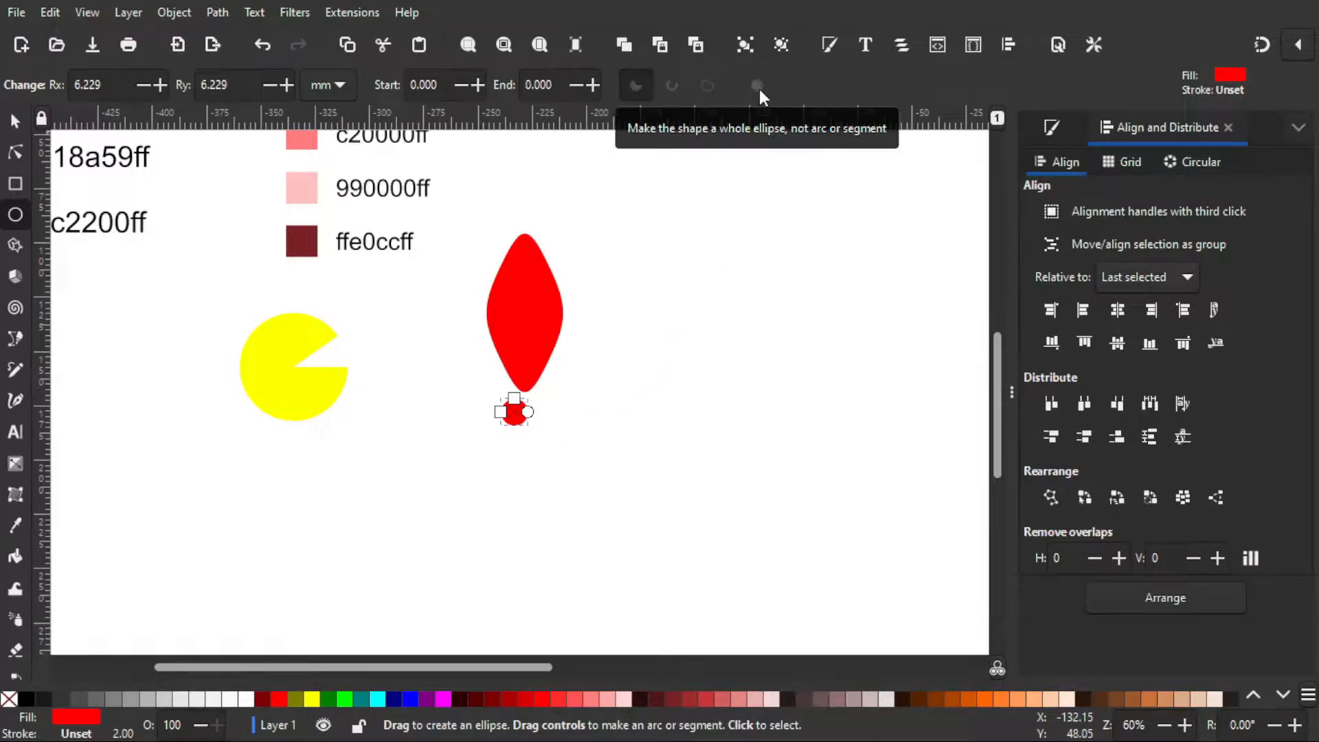
Select the small red circle together with the red petal.
click(15, 121)
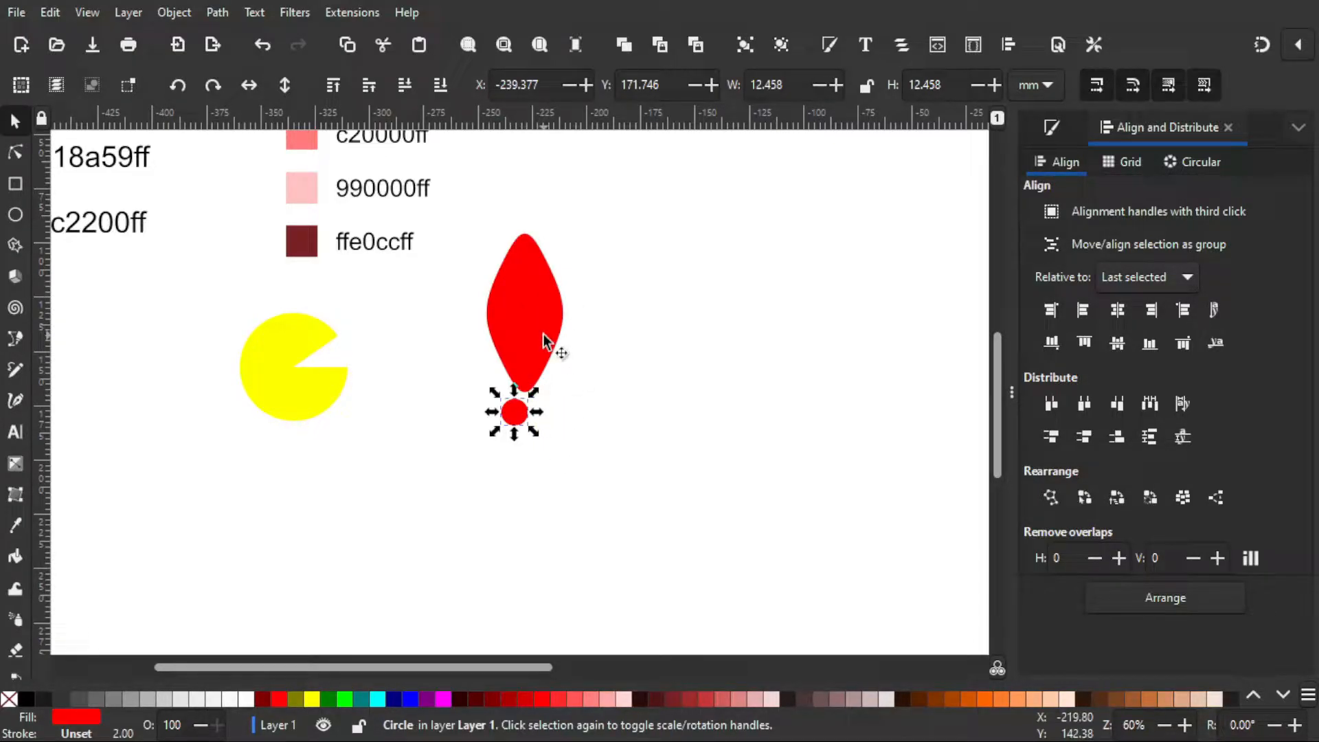
key(shift)
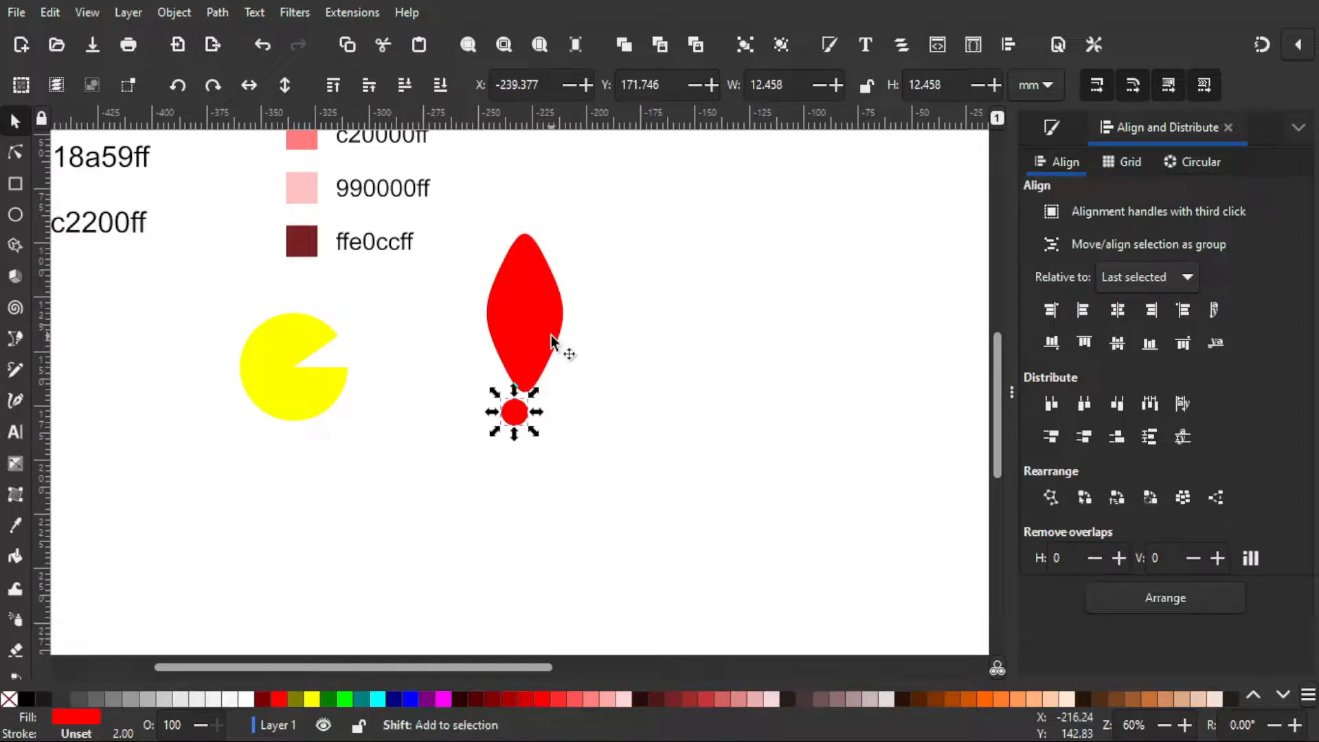
shift+click(529, 295)
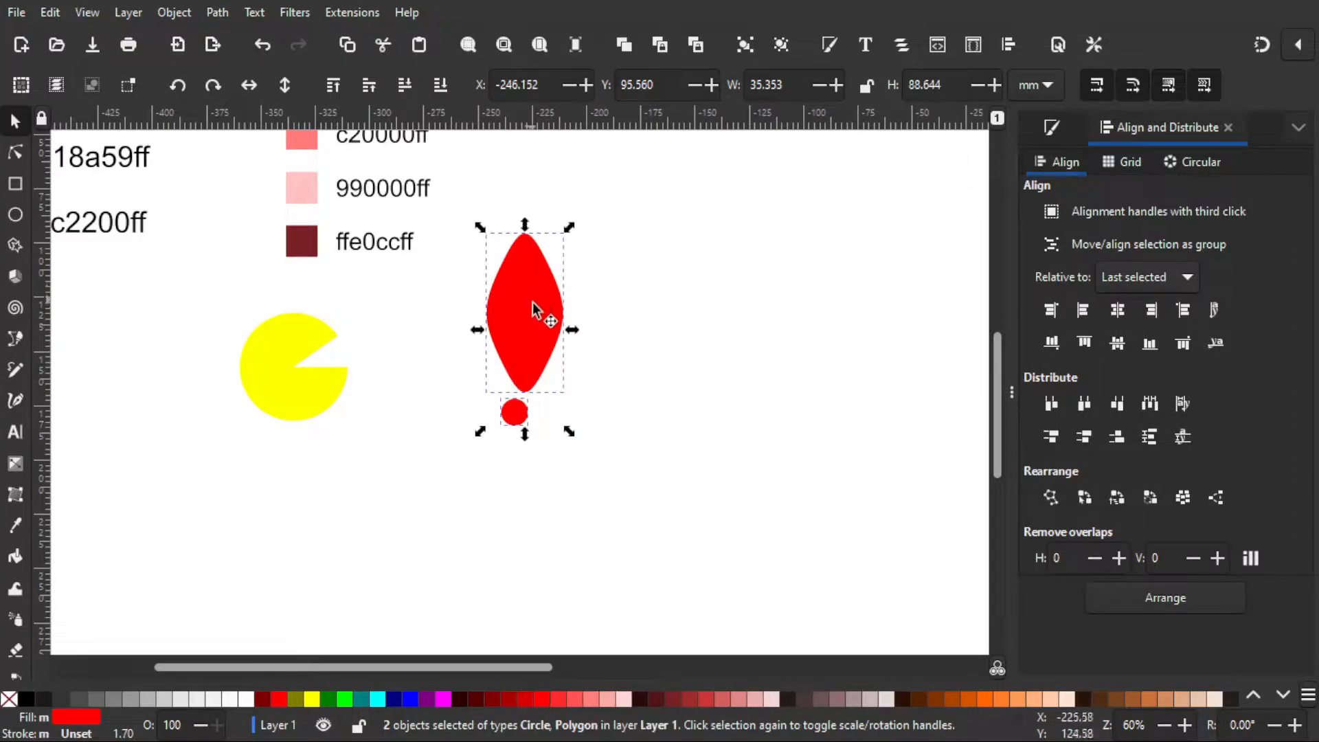